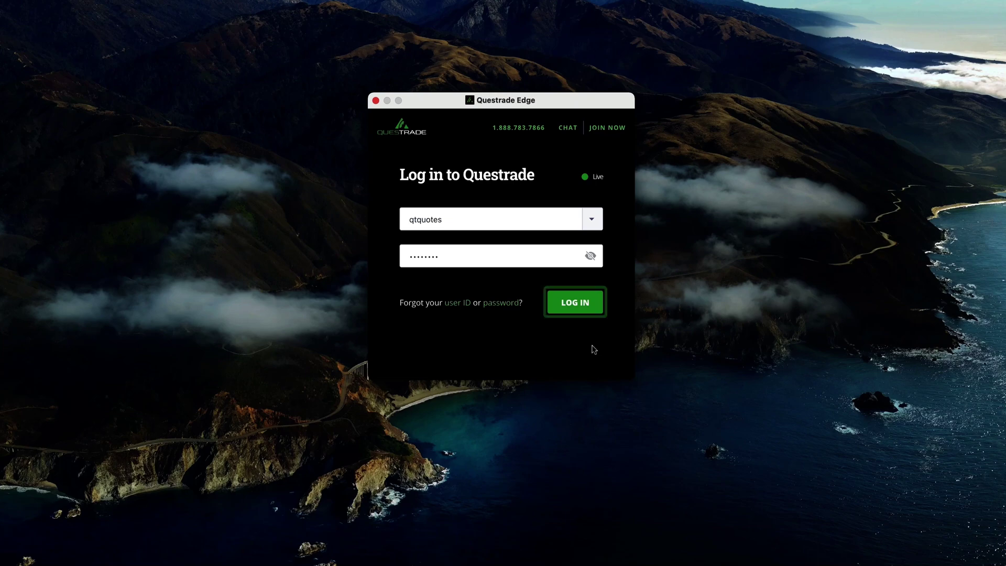
- Log in to the trading account, reaching the blank Workspace 1
click(579, 311)
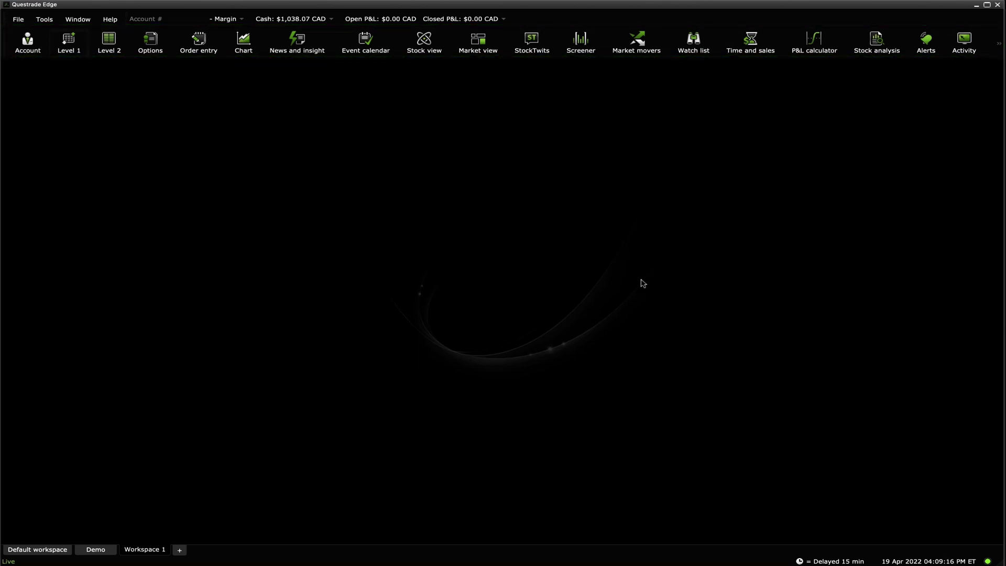
- Open a CNR.TO Level 1 window, enlarge it, and move it toward the workspace centre
click(77, 49)
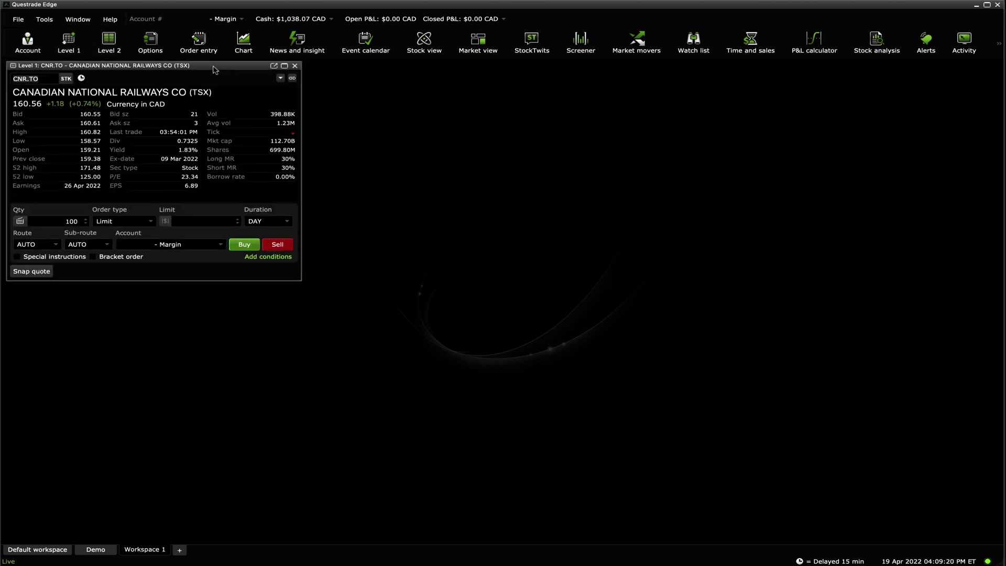
drag(213, 70, 313, 88)
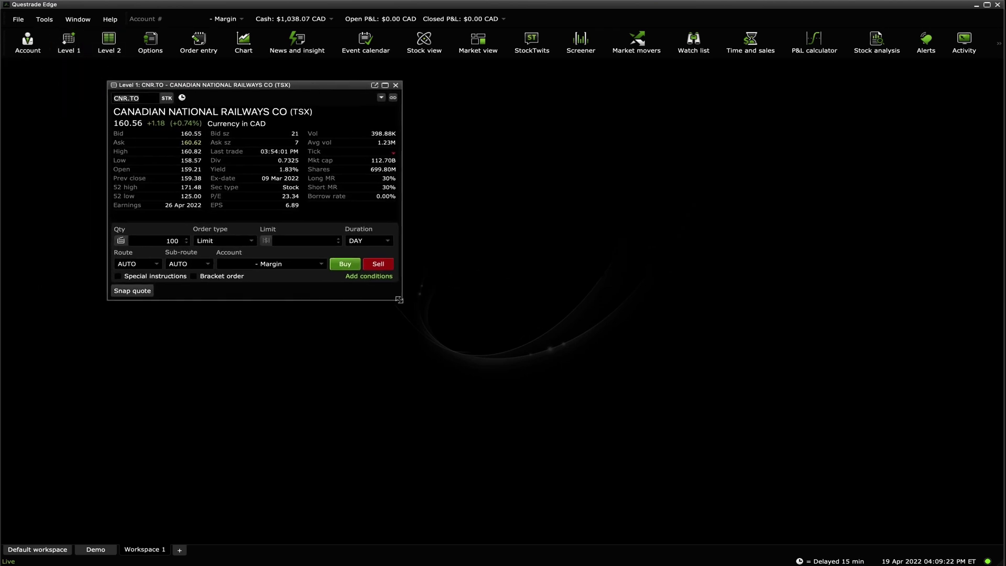
drag(402, 299, 705, 445)
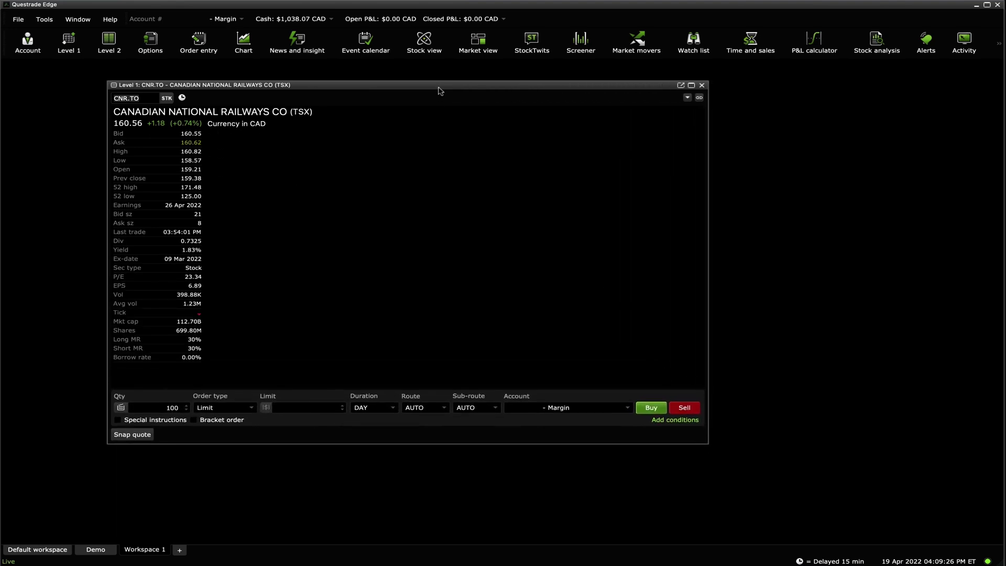
drag(441, 88, 547, 100)
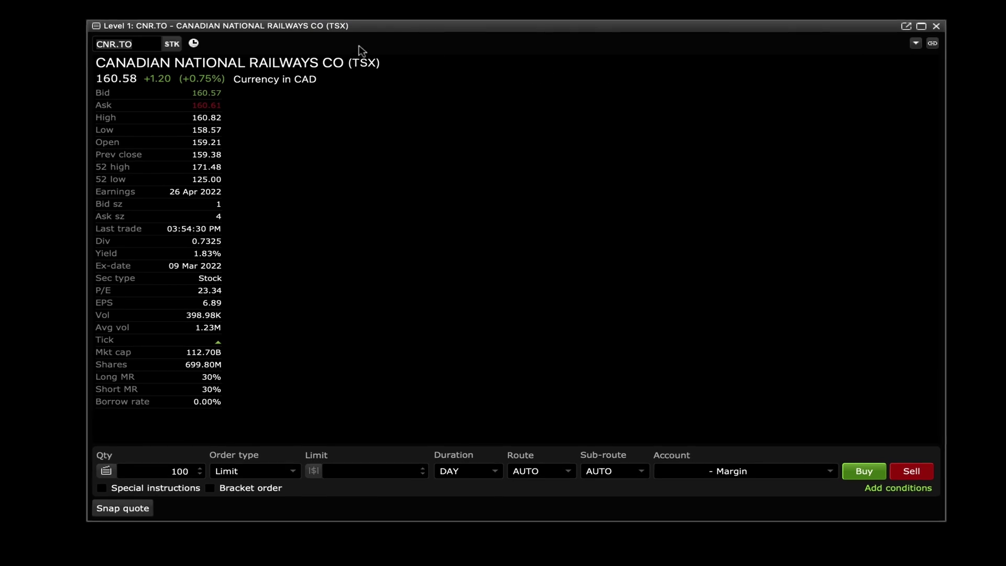
- Switch the Level 1 symbol to AAPL from recent symbols and review the STK/OPT type choices
click(145, 43)
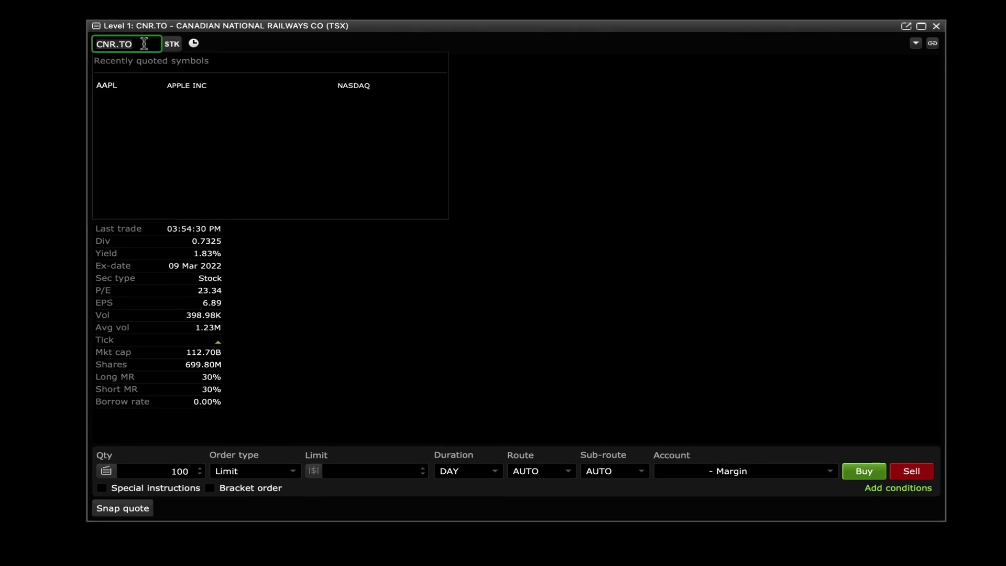
click(130, 90)
click(171, 43)
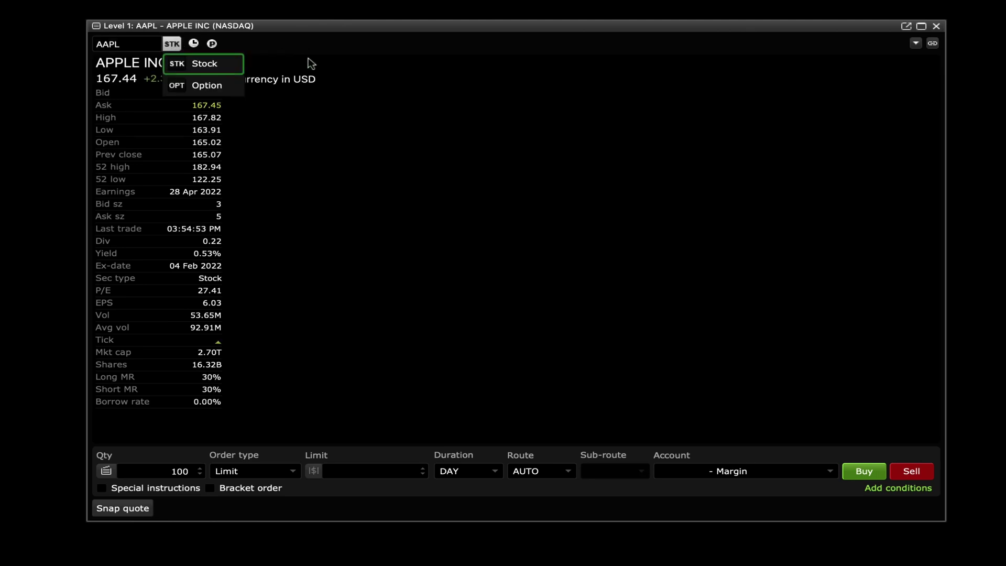
key(Down)
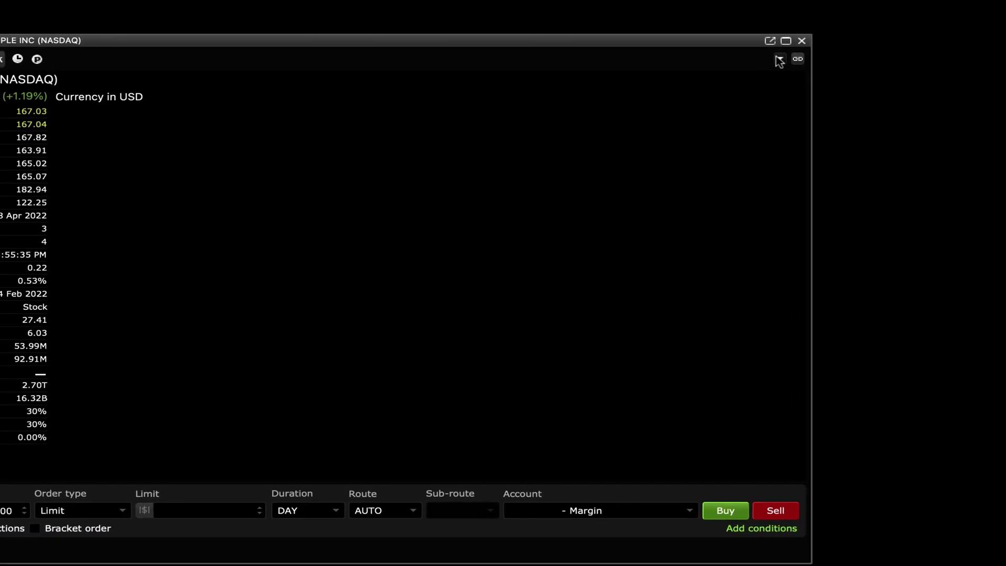
- Open the Level 1 window's dropdown options list
click(778, 60)
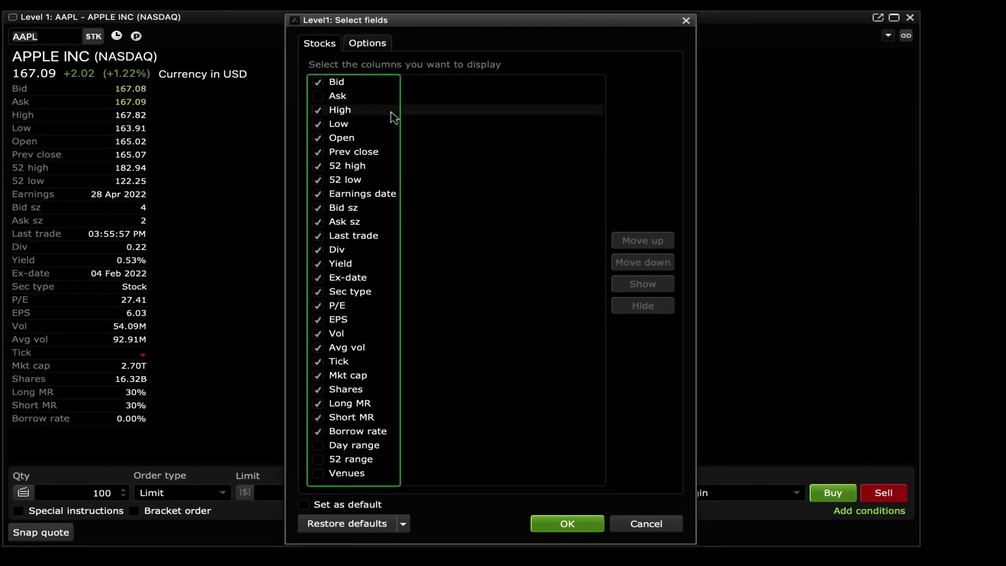
- Tick the Ask field, shift it in the field order, and review the Options field list
click(319, 111)
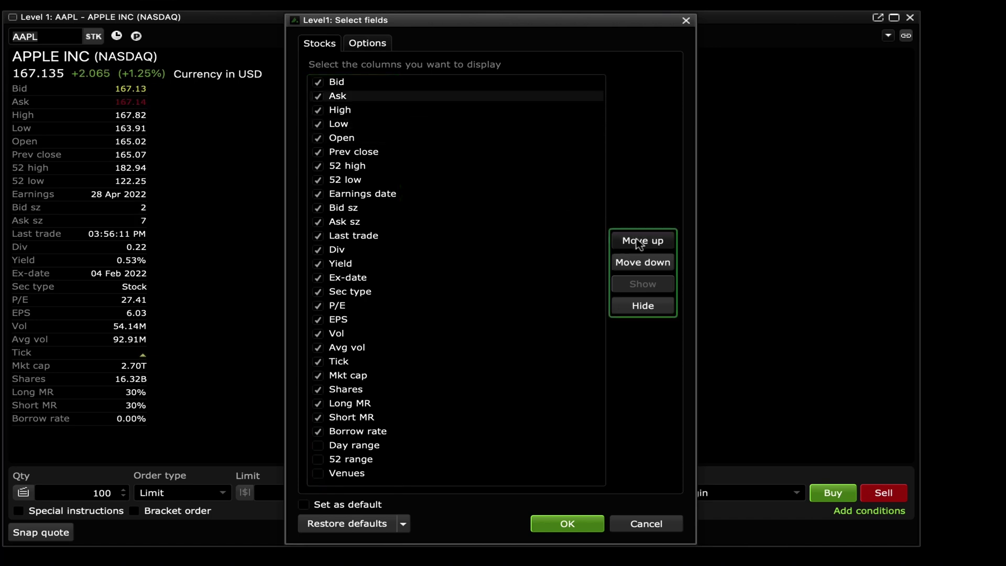
click(639, 243)
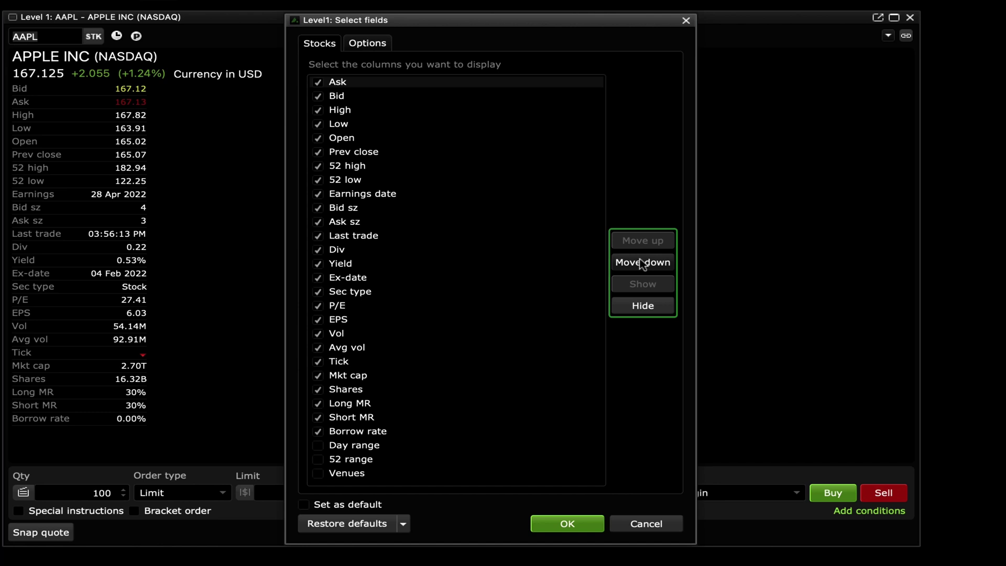
click(642, 263)
click(642, 263)
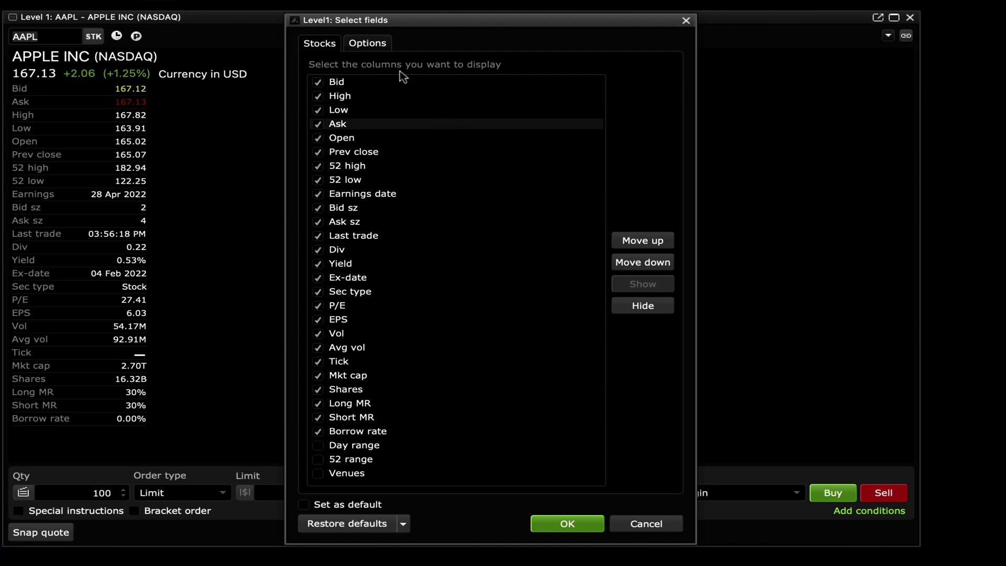
click(378, 50)
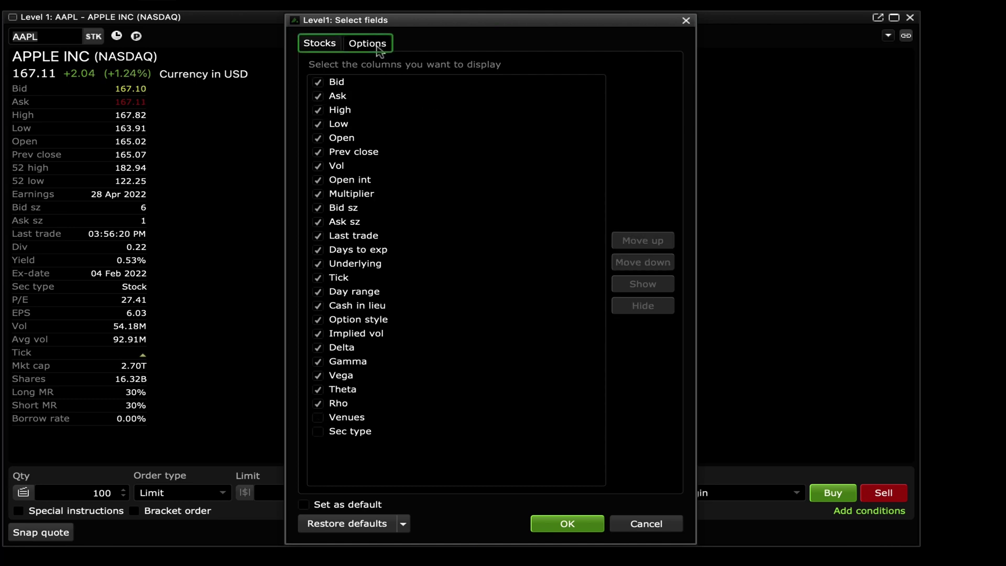
click(319, 44)
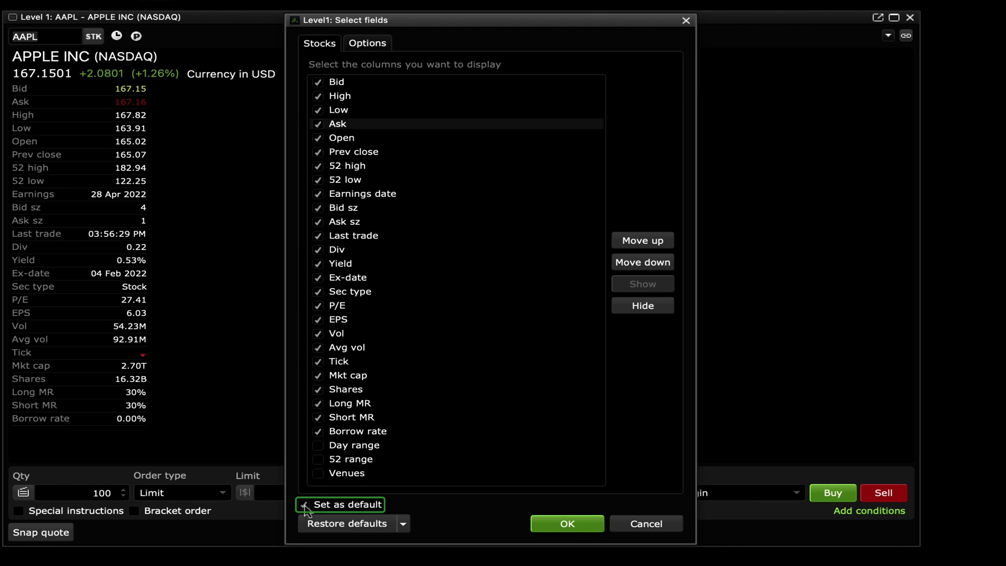
- Untick Set as default, restore the default field order, and confirm with OK
click(303, 505)
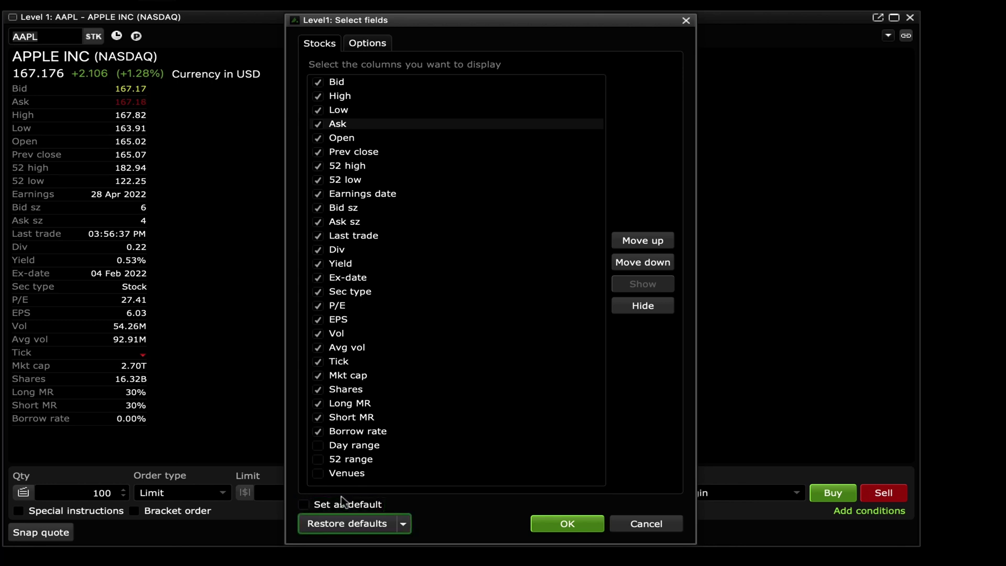
click(364, 524)
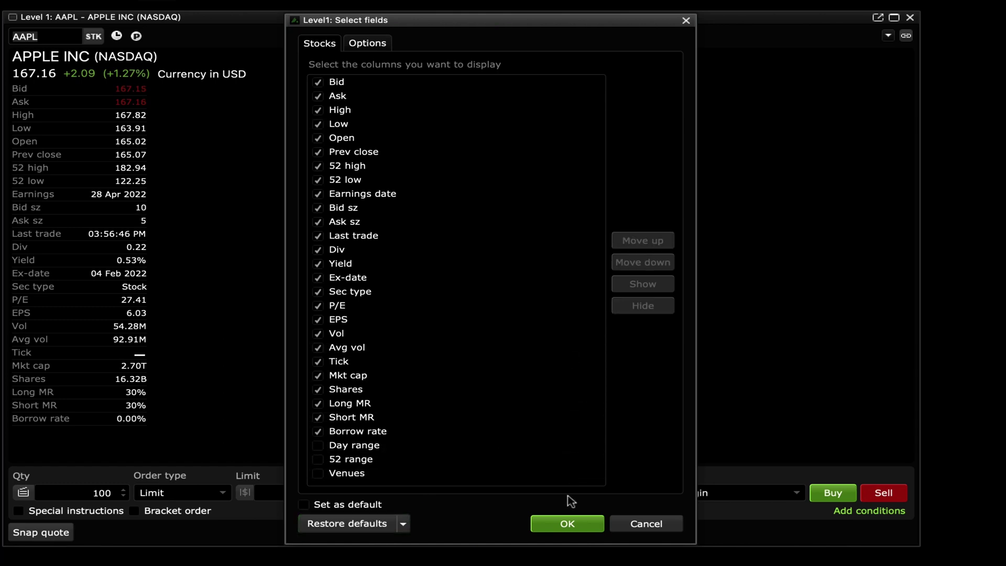
click(568, 525)
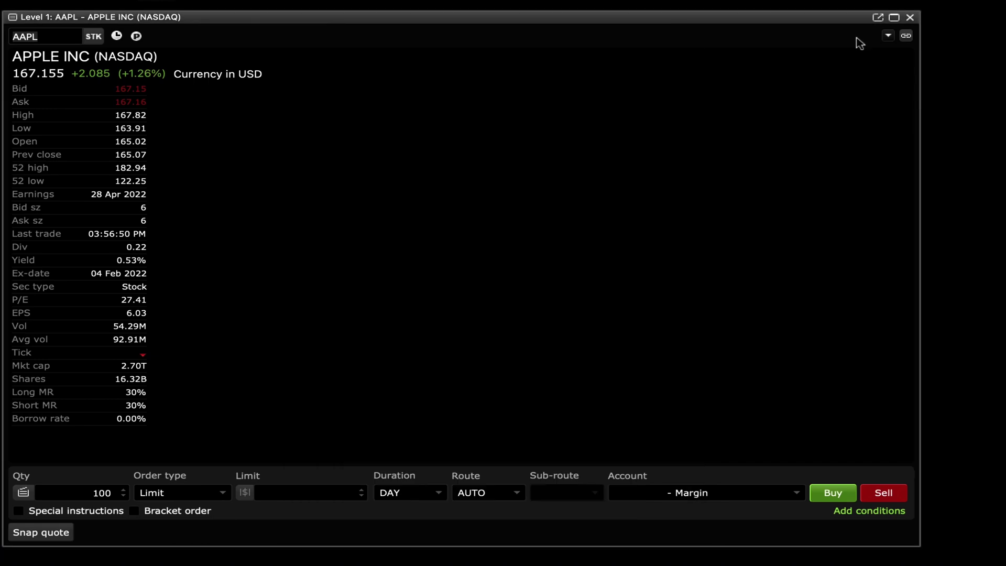
click(795, 63)
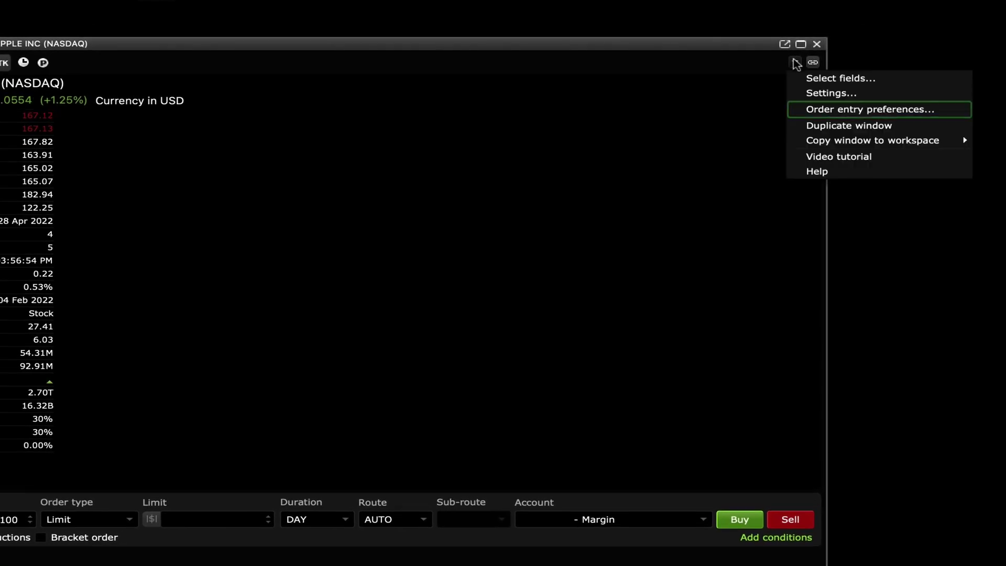
click(815, 110)
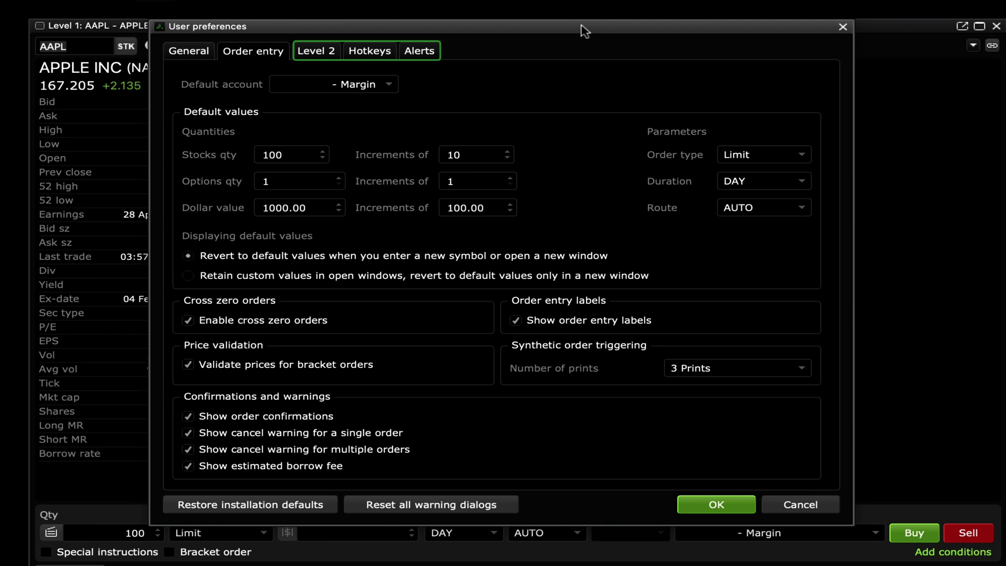
click(722, 508)
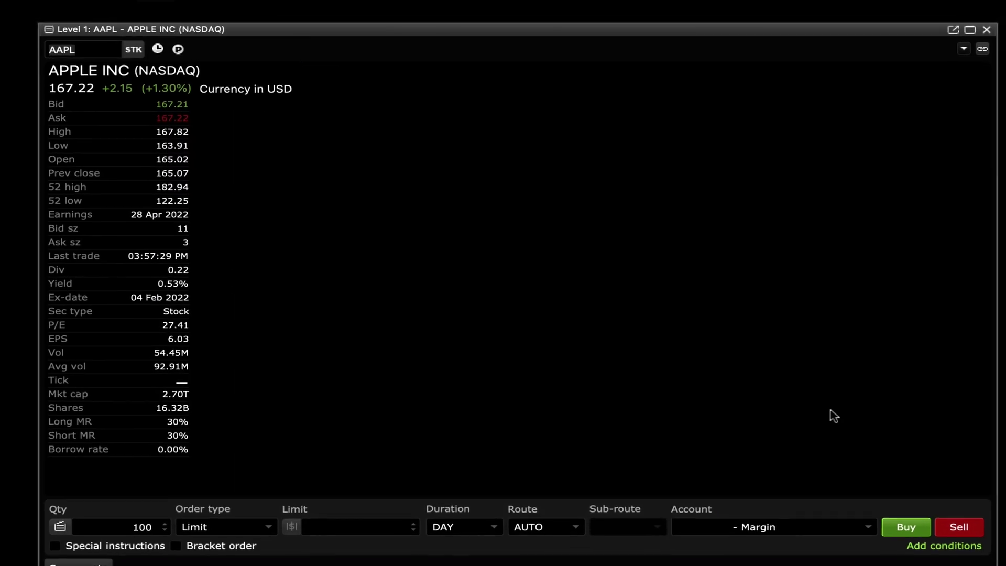